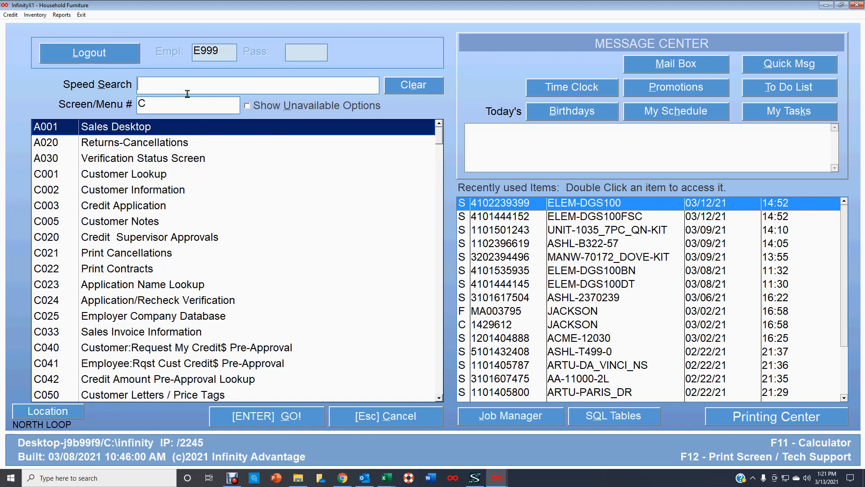
- Search the screens for "tag", open Customer Letters / Price Tags, and set the field definitions type to Price Tags
type("tag")
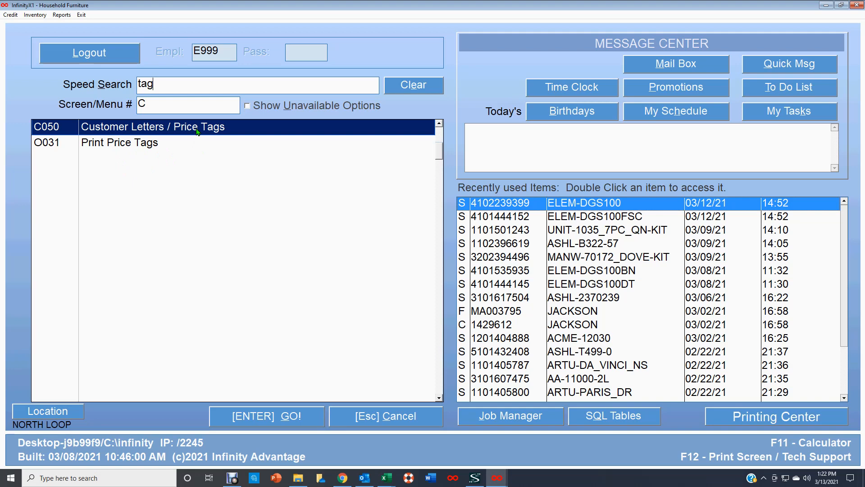
double_click(221, 131)
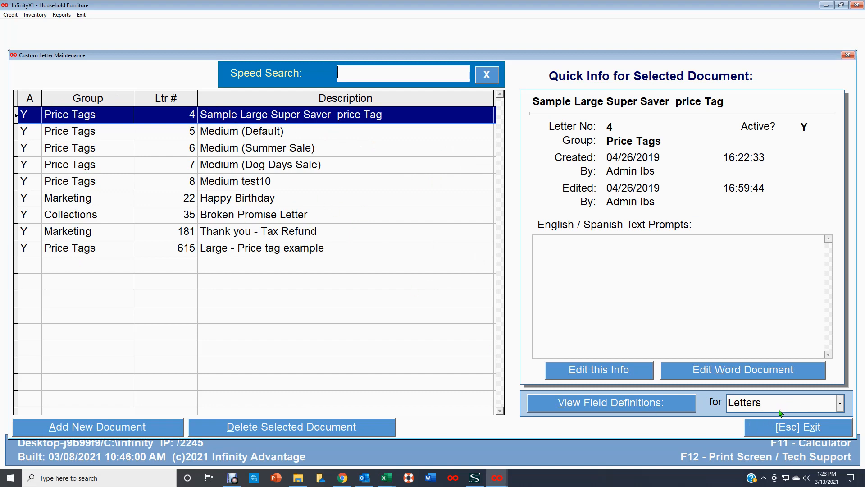
left_click(841, 404)
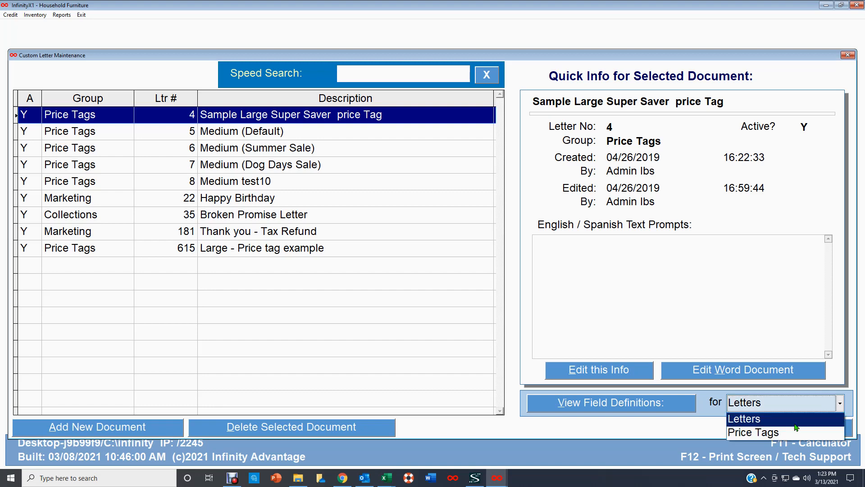
left_click(766, 434)
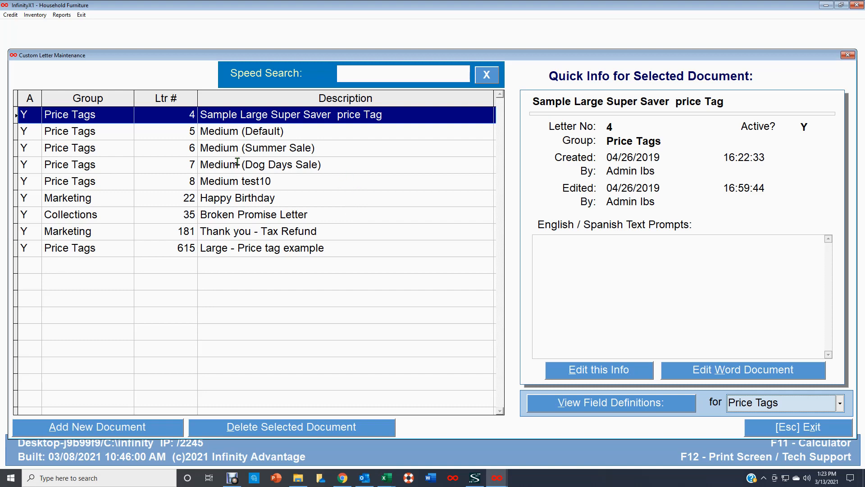
- Start adding a new document and review which existing custom letters can be copied as its basis
left_click(105, 182)
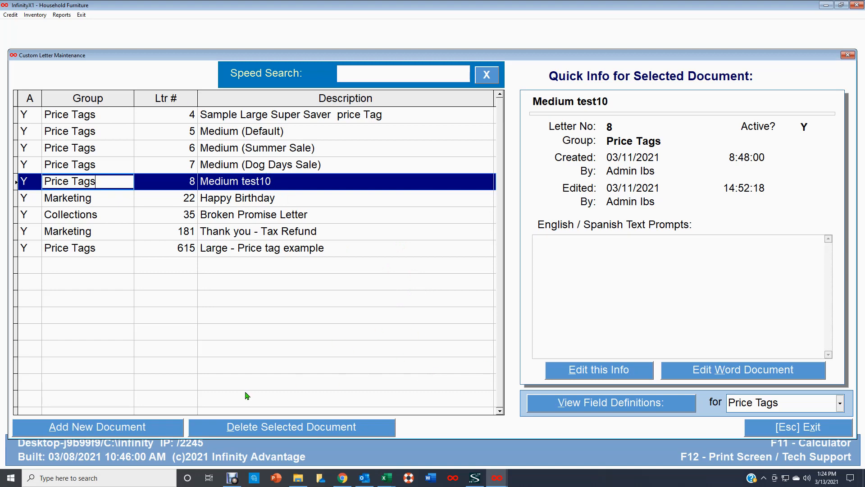
left_click(102, 431)
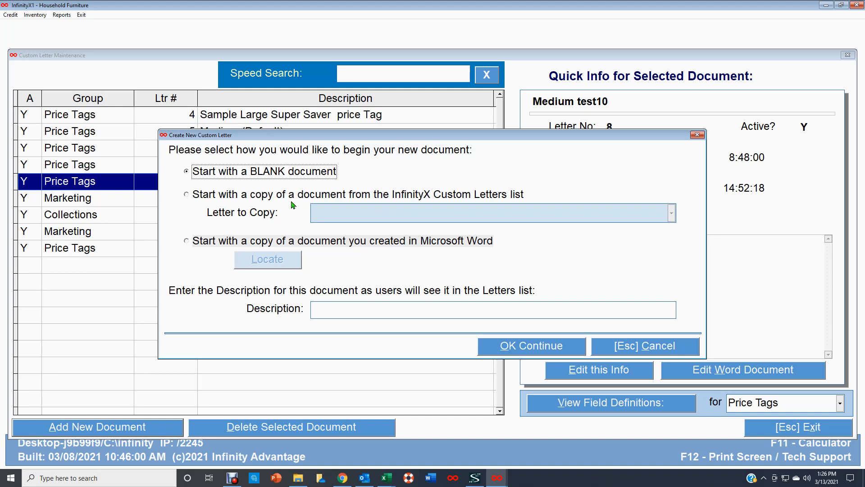
left_click(186, 195)
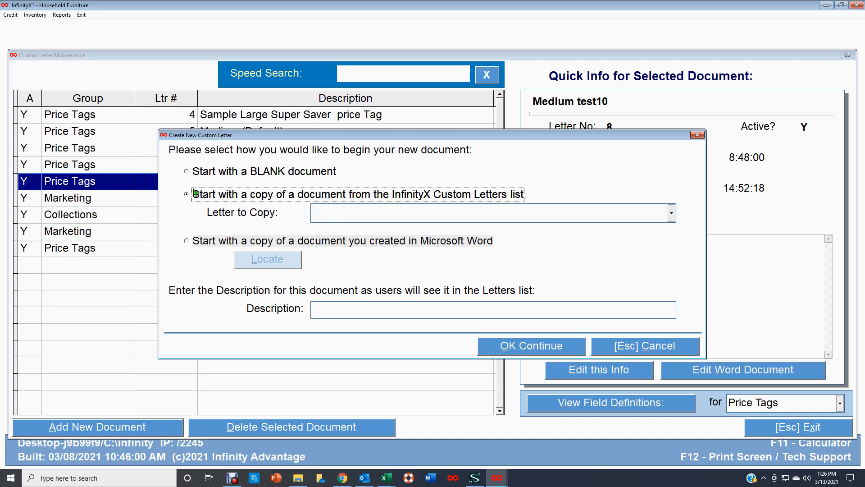
left_click(672, 216)
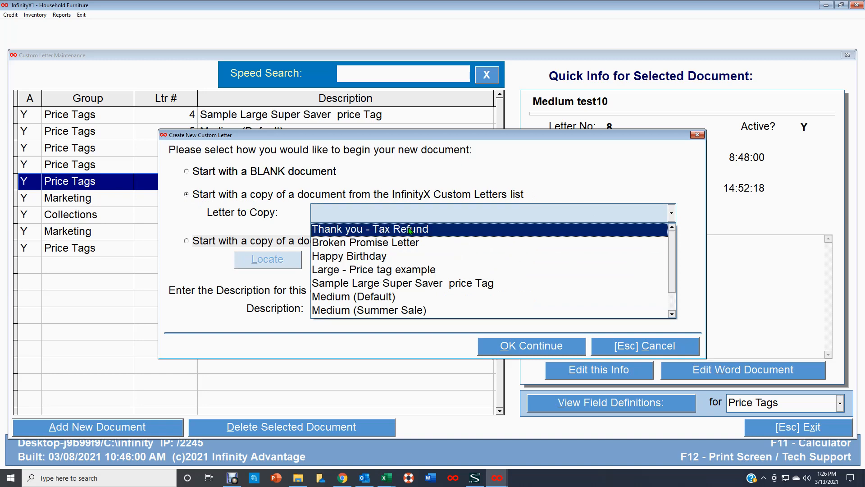
left_click(673, 314)
left_click(672, 314)
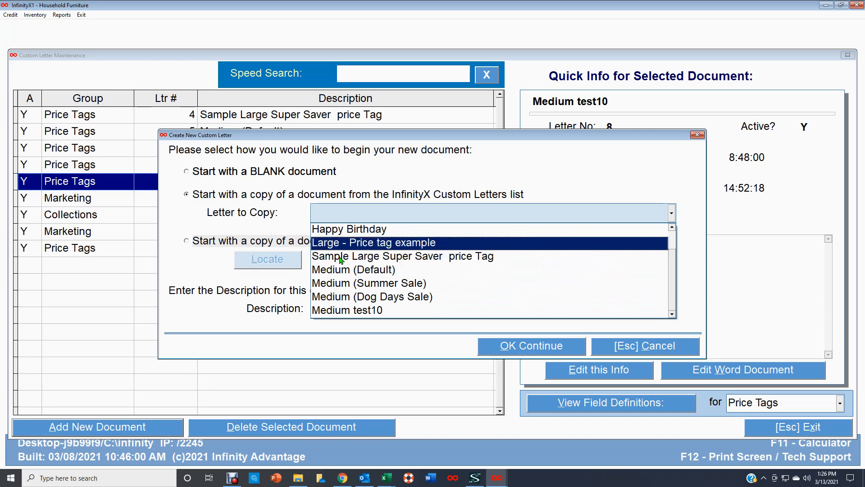
left_click(666, 183)
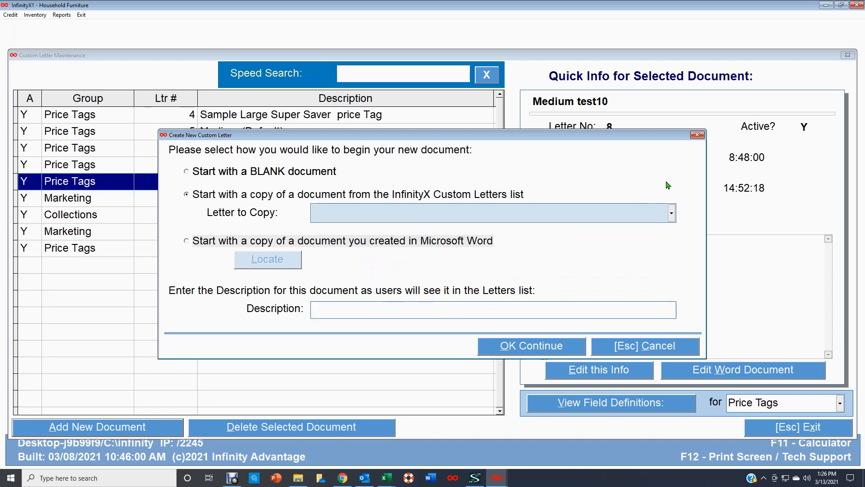
- Try basing the new document on a Microsoft Word file with the description "gdgdfgdfg", and discard the new document
left_click(186, 241)
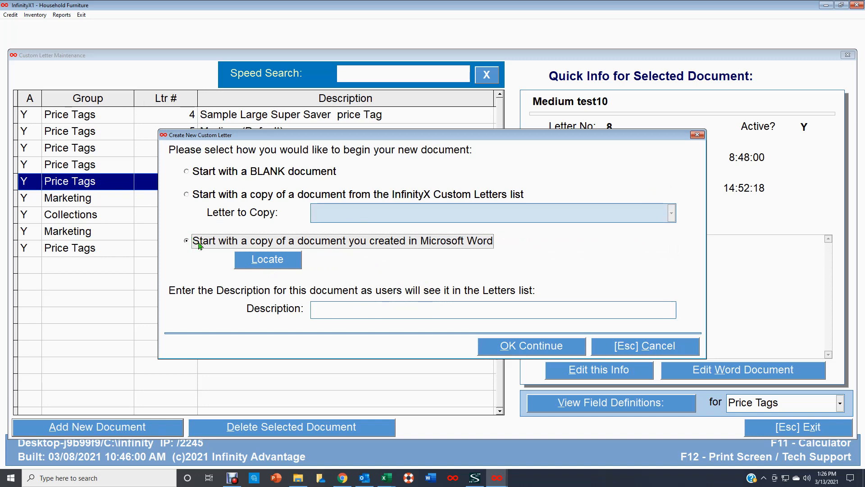
left_click(270, 263)
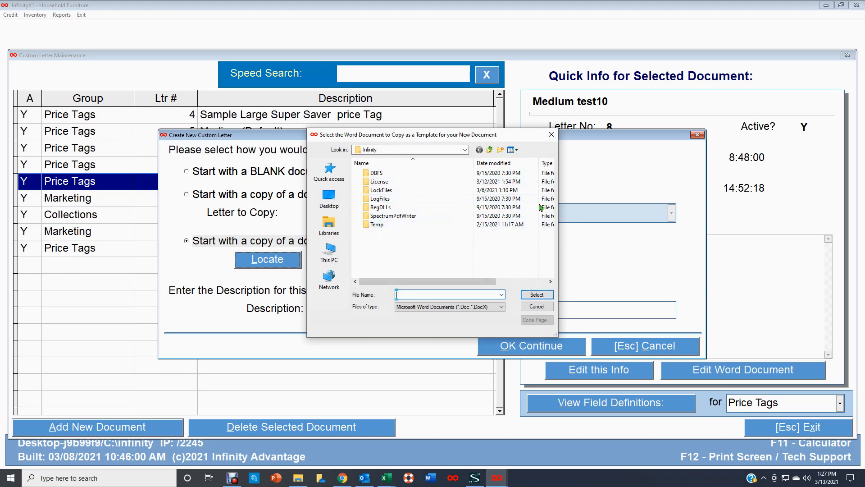
left_click(551, 134)
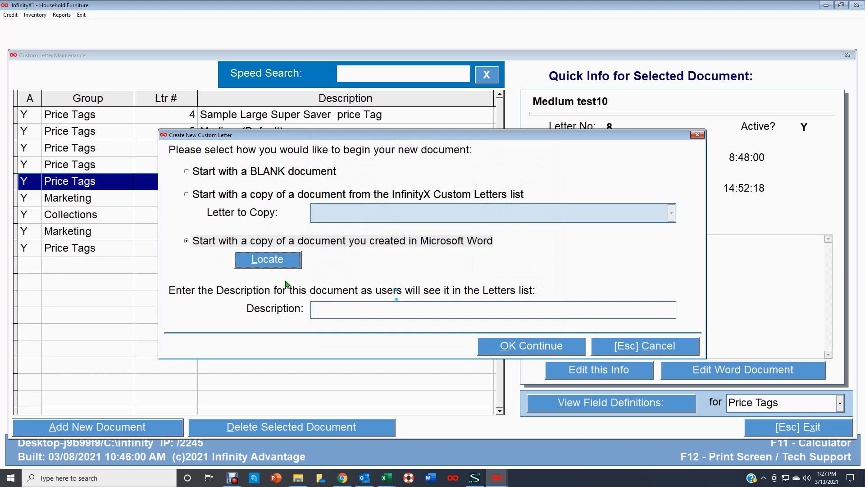
left_click(318, 311)
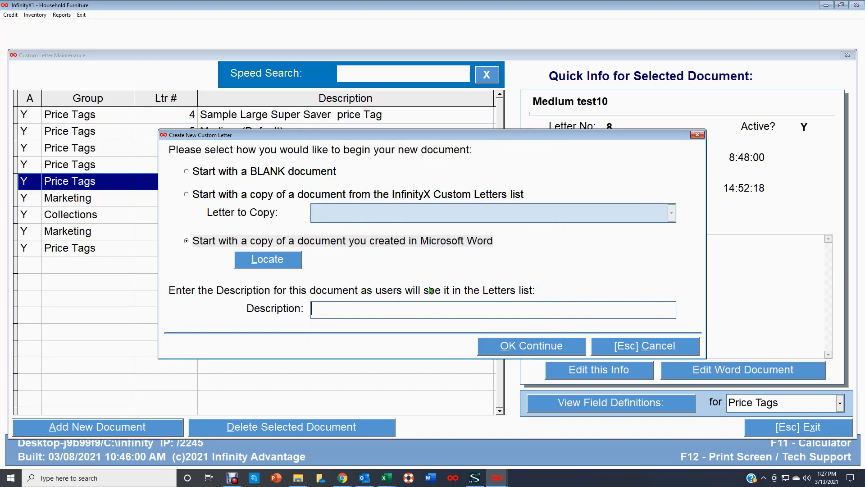
type("gdgdfgdfg")
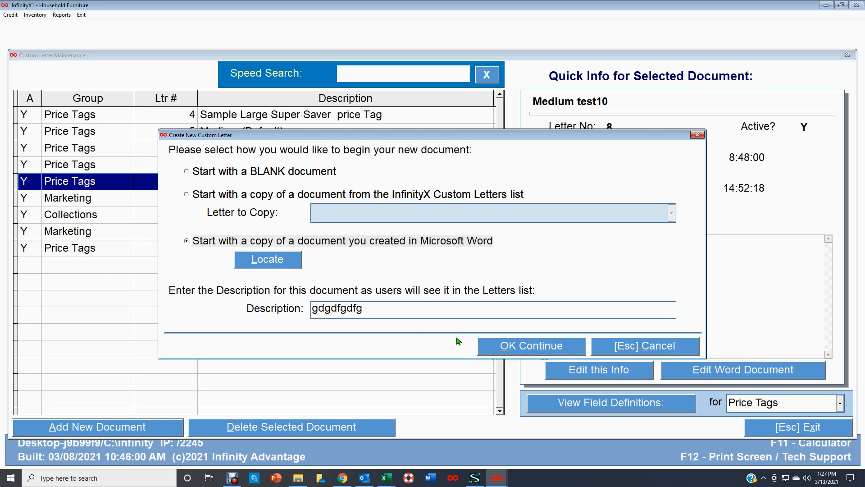
left_click_drag(373, 308, 299, 309)
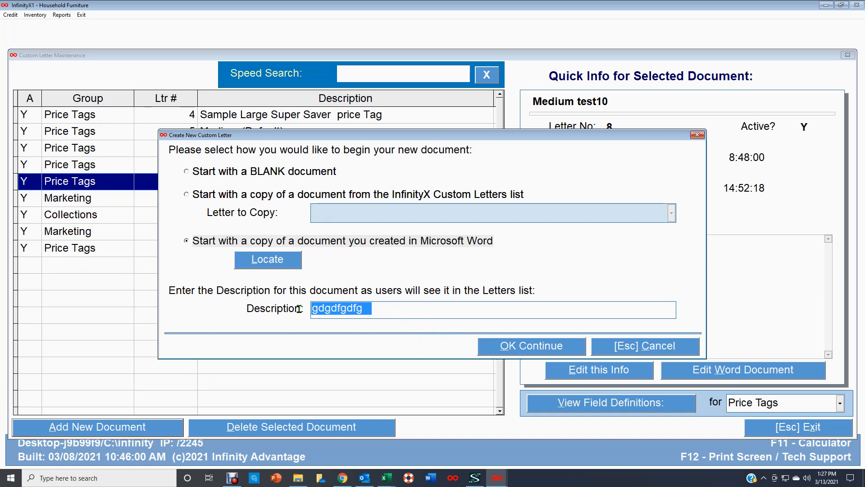
key("BackSpace")
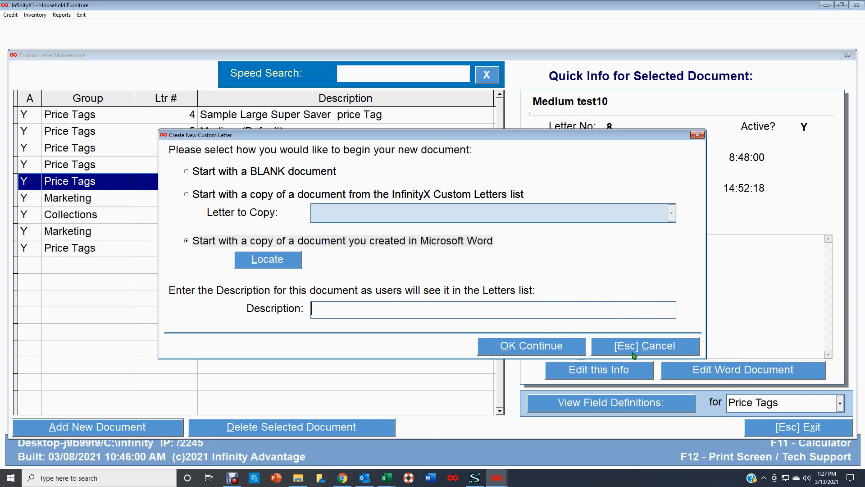
left_click(657, 347)
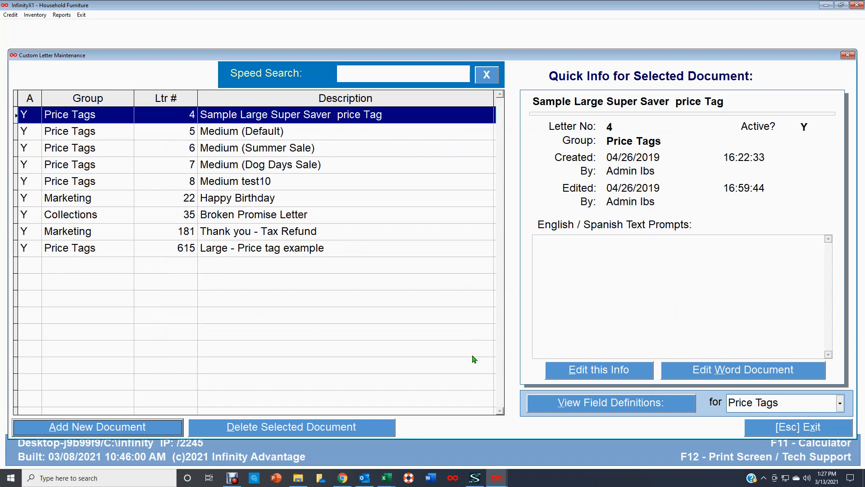
- Select the Medium test10 price tag, open the Price Tags field definitions in Excel, and close the protected-view copy
left_click(269, 182)
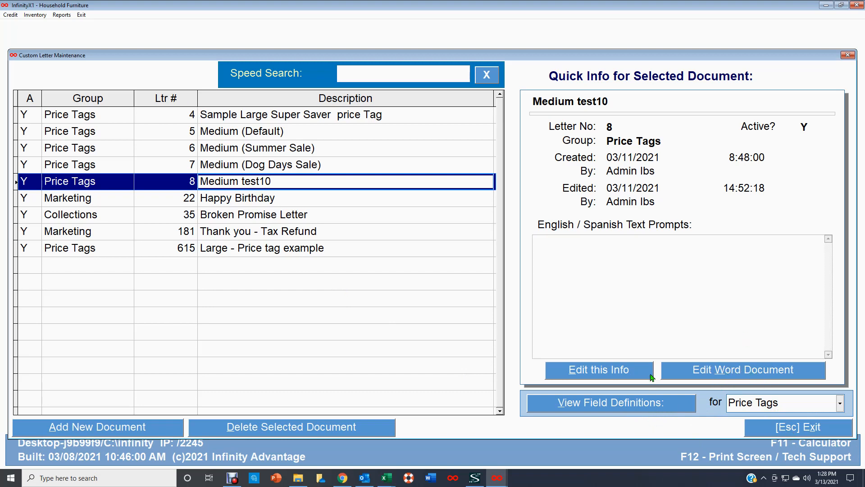
left_click(612, 407)
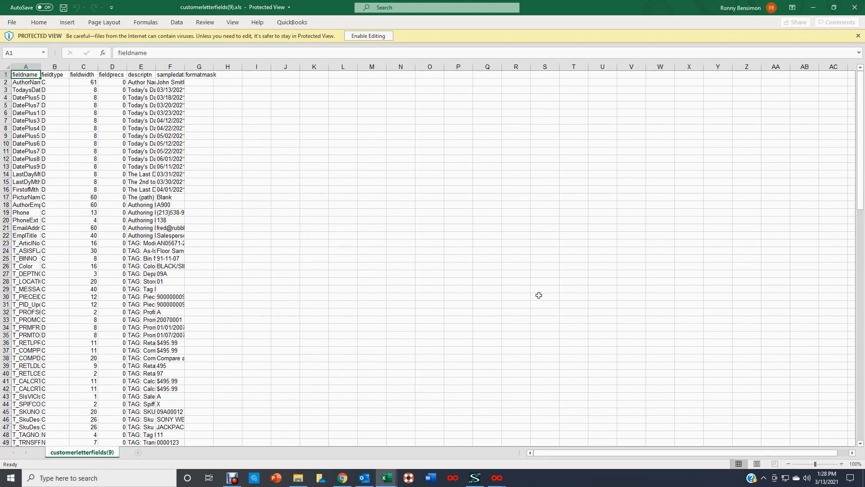
left_click(858, 36)
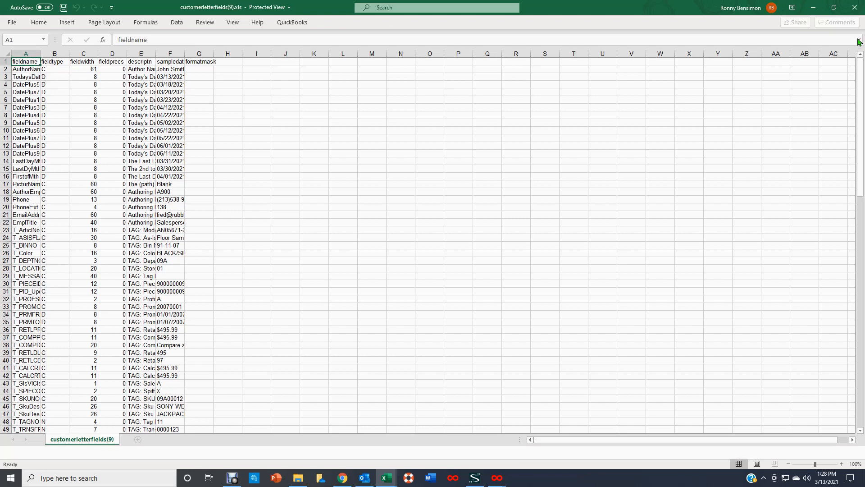
left_click(855, 7)
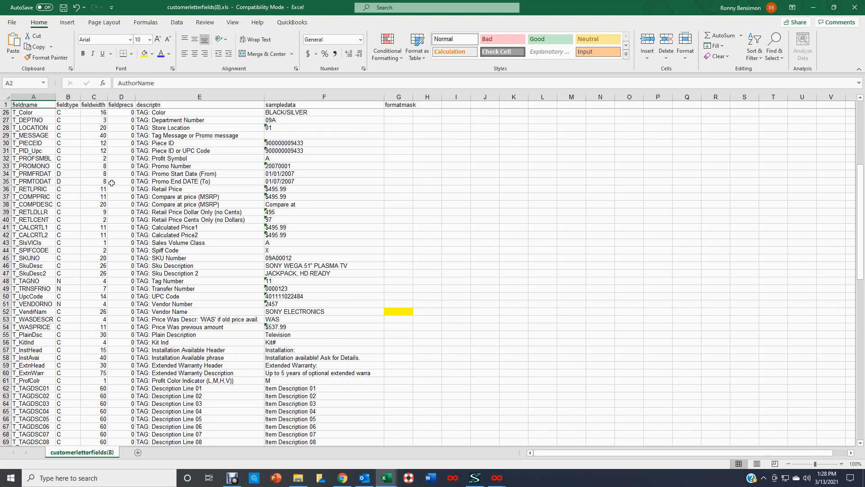
- Examine the tag, description line and kit element field names with their sample data in the customerletterfields(8) sheet
scroll(39, 176, "down", 12)
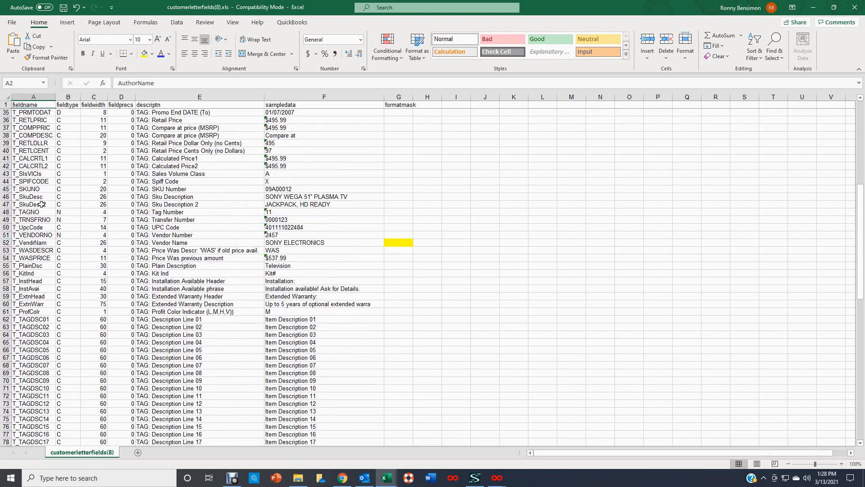
scroll(86, 238, "down", 11)
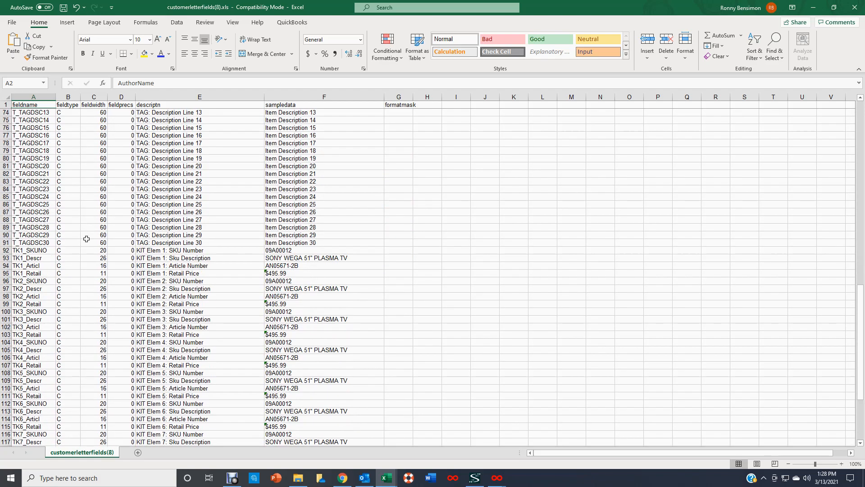
scroll(86, 241, "up", 20)
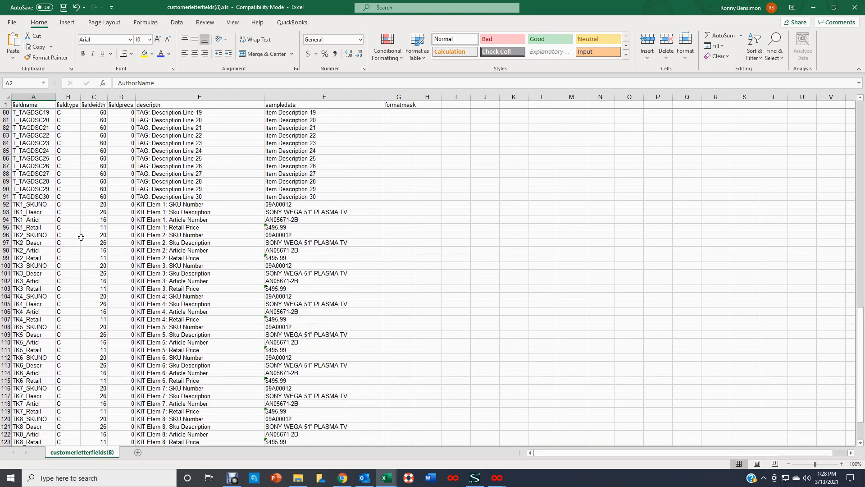
scroll(40, 199, "up", 9)
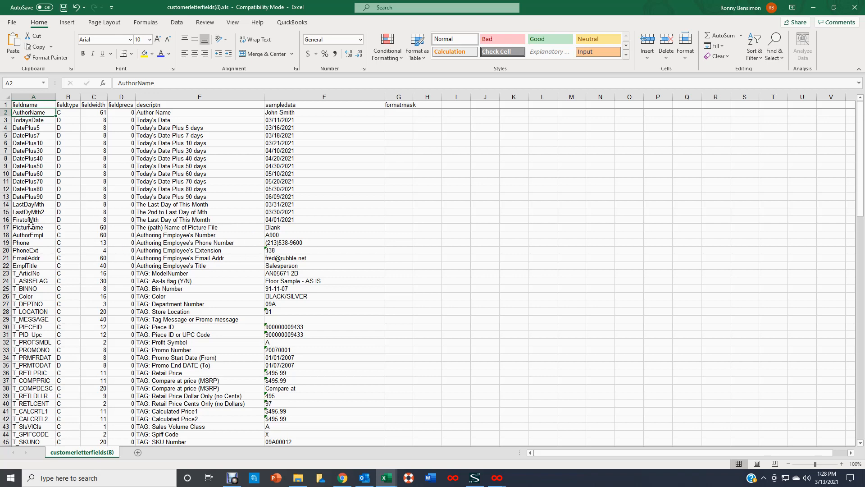
scroll(194, 266, "down", 8)
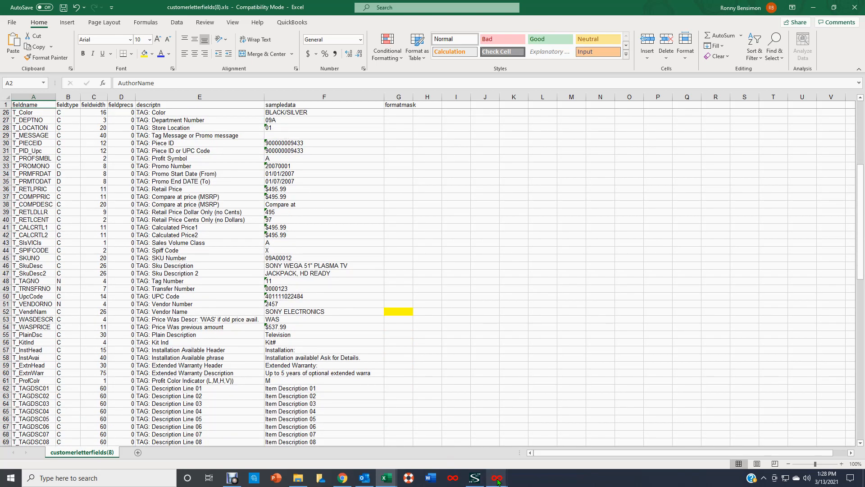
- Switch back to InfinityX and open the Medium test10 document for editing in Word with document type Price Tag
mouse_move(496, 479)
left_click(533, 446)
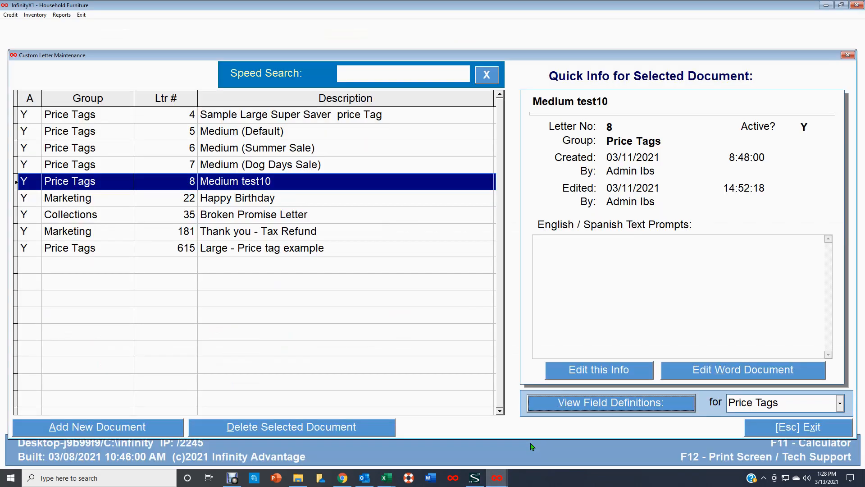
left_click(746, 372)
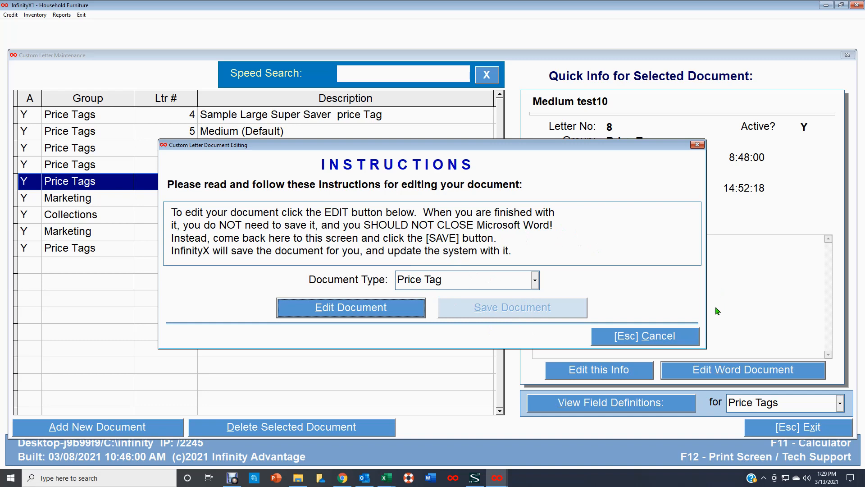
left_click(535, 280)
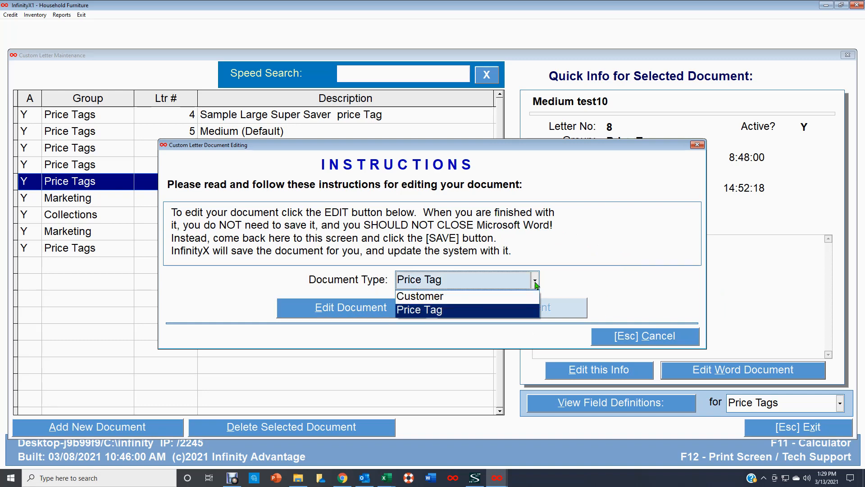
left_click(535, 281)
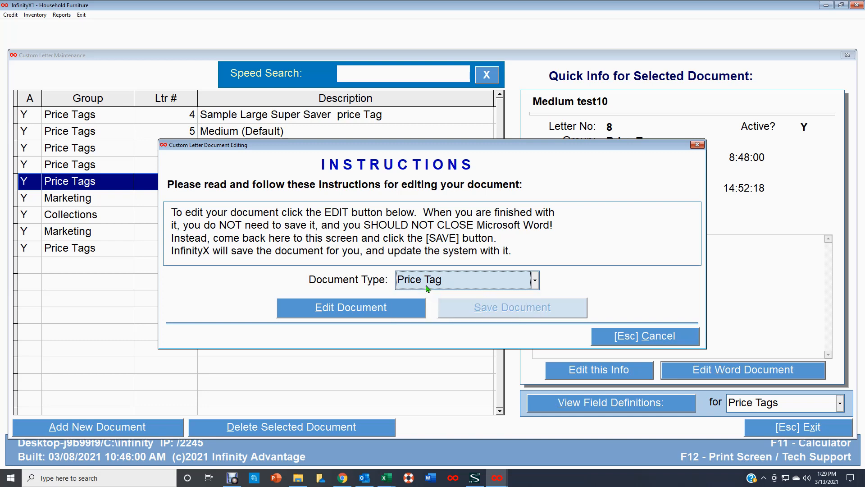
left_click(346, 311)
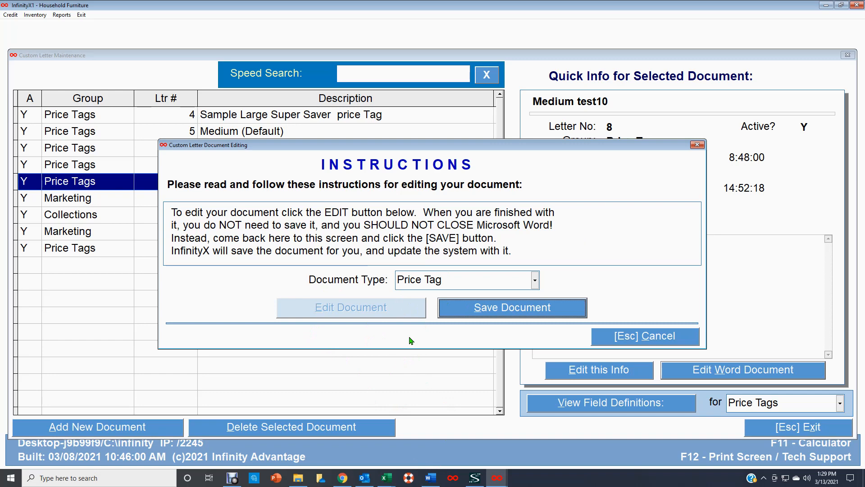
left_click(431, 478)
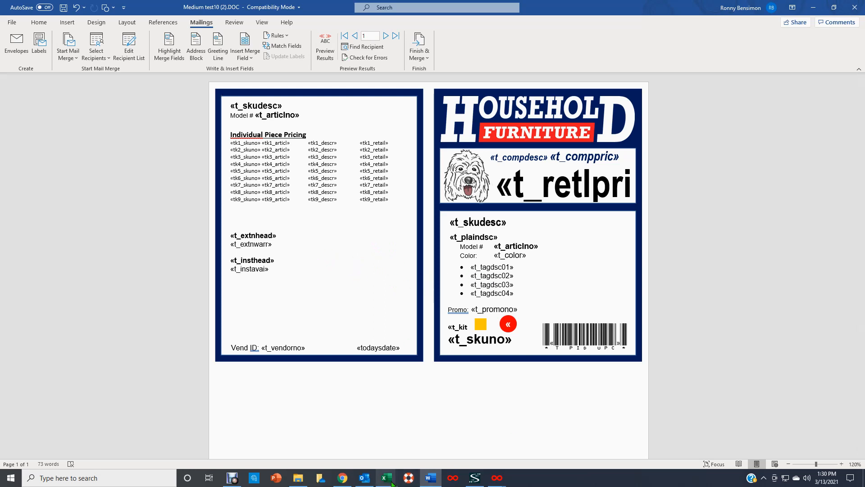
- Look at the Excel field definitions and the InfinityX document editing dialog, and return to the Medium test10 document in Word
mouse_move(383, 482)
left_click(428, 451)
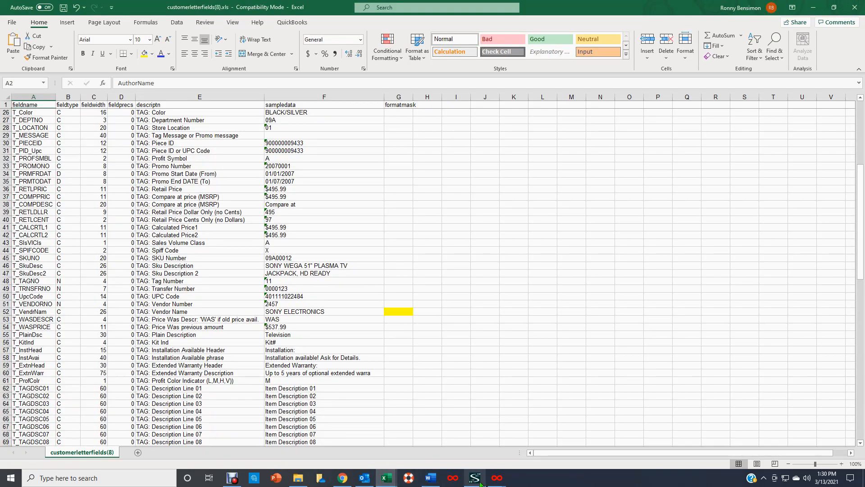
mouse_move(496, 479)
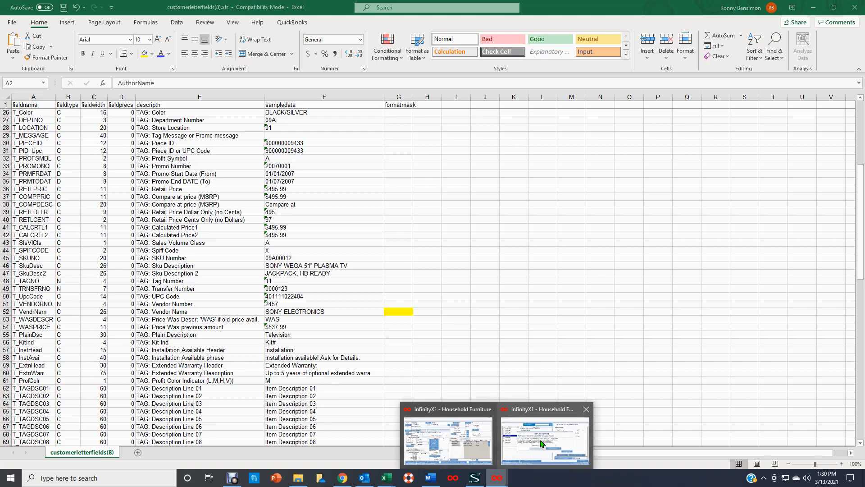
left_click(540, 447)
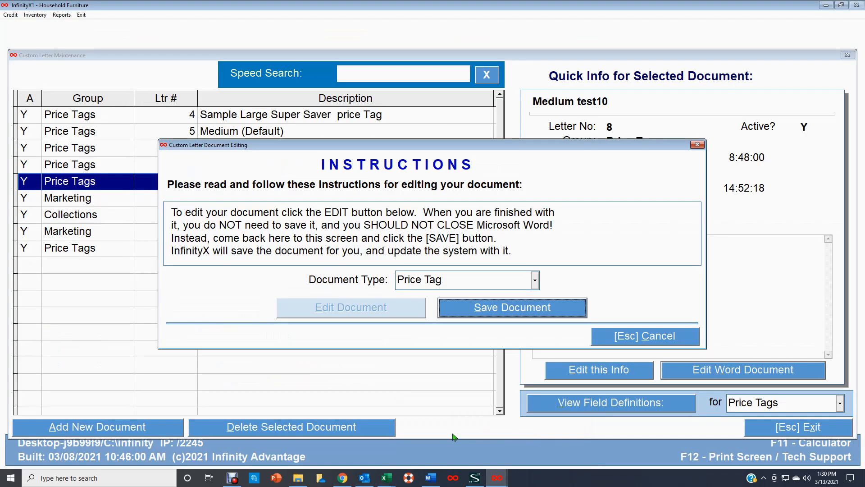
left_click(496, 479)
left_click(434, 480)
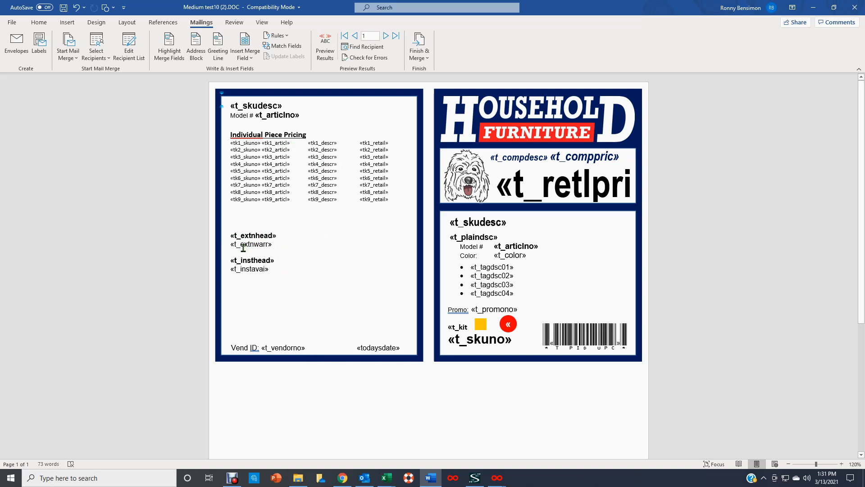
- Change the font size of the t_extnhead and t_extnwarr merge fields on the tag's back panel
left_click(231, 235)
triple_click(230, 243)
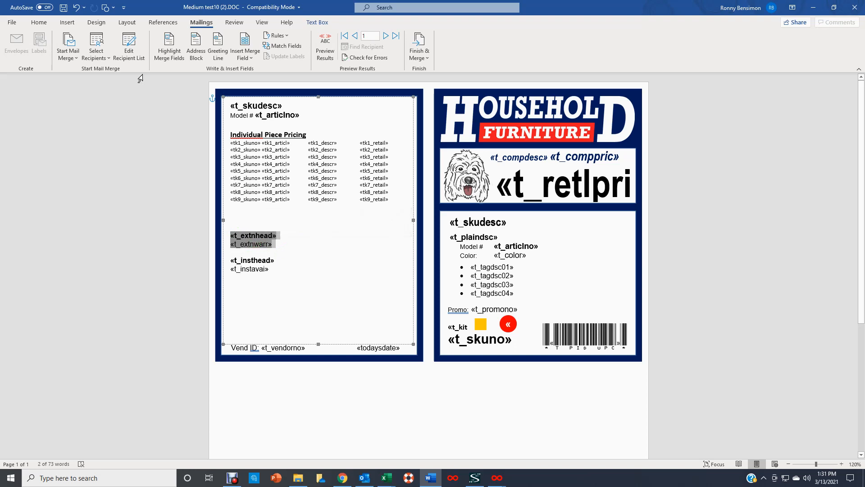
left_click(40, 23)
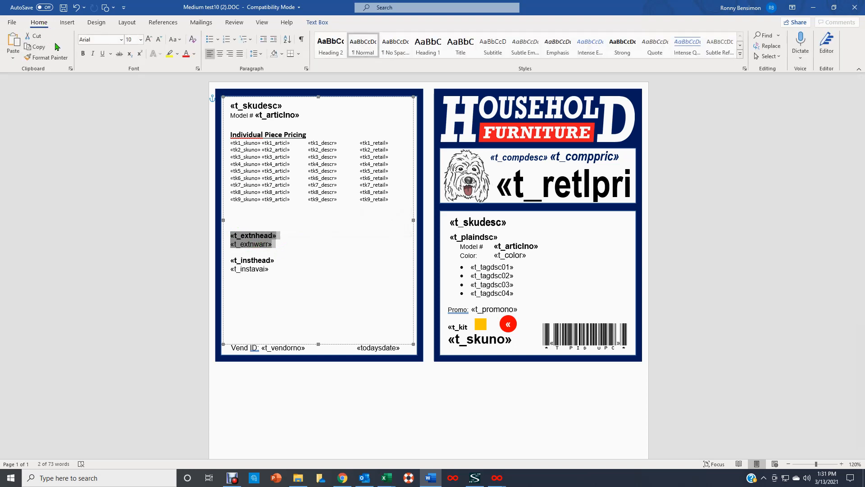
left_click(141, 40)
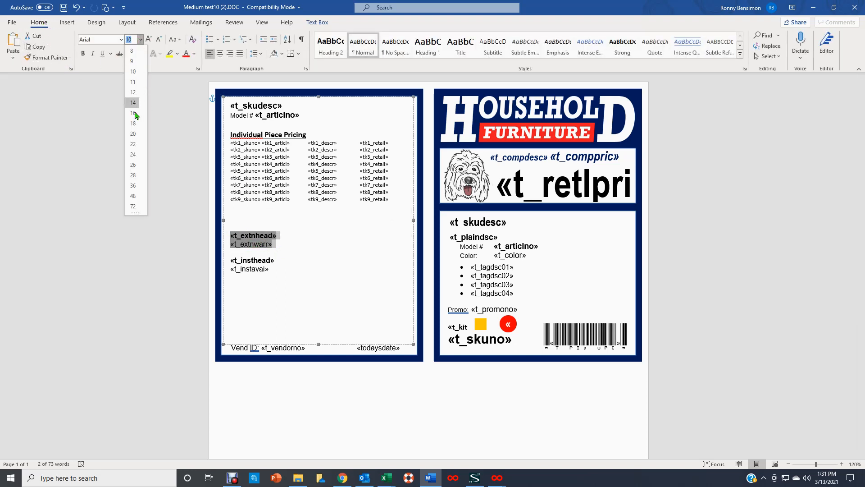